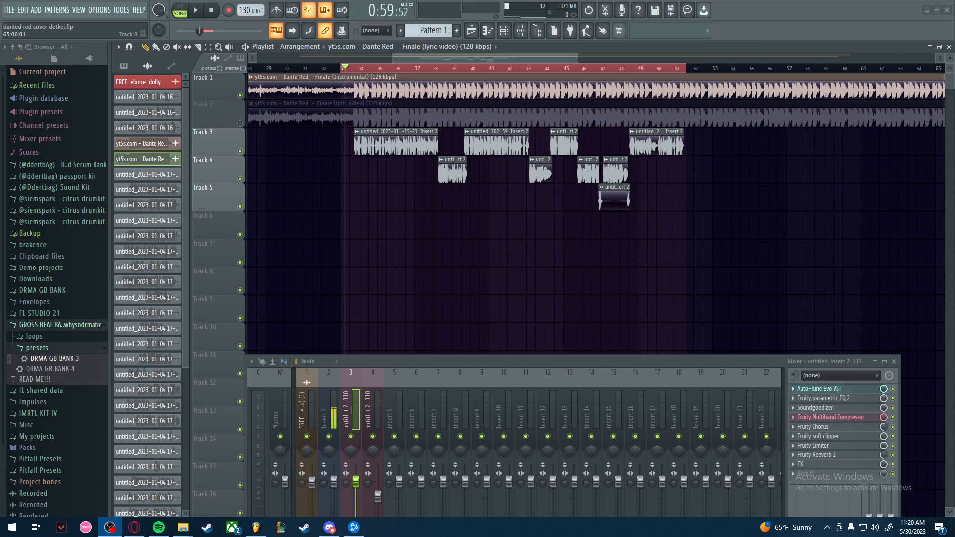
# Disable the effect slots on vocal mixer inserts 3 and 4, and play the unprocessed vocals from bar 33
pyautogui.moveTo(413, 359); pyautogui.dragTo(449, 297)
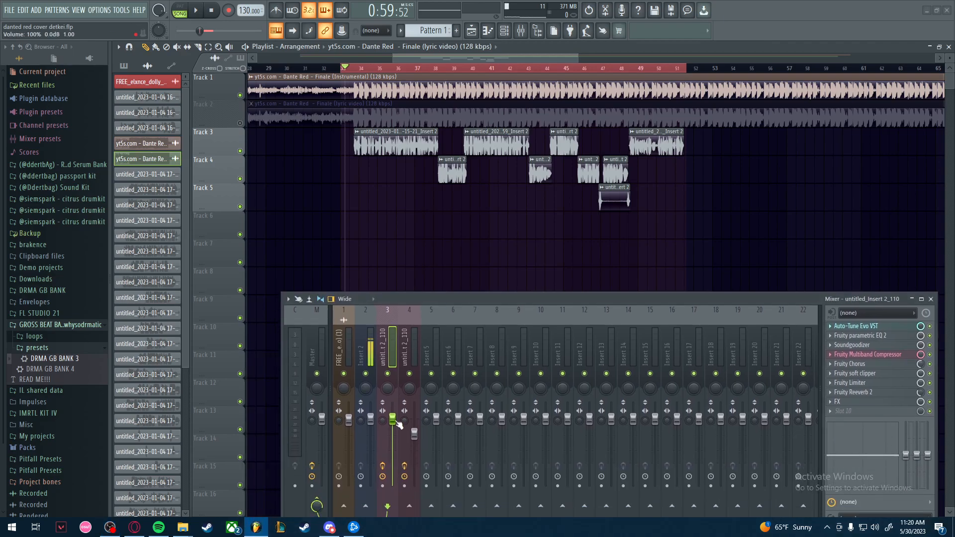
pyautogui.press('space')
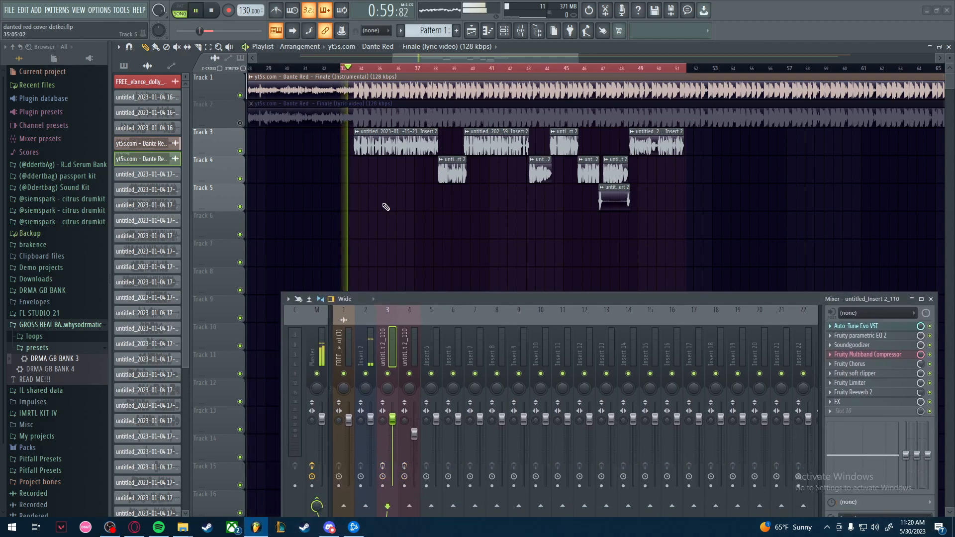
pyautogui.scroll(1, 386, 207)
pyautogui.scroll(1, 387, 207)
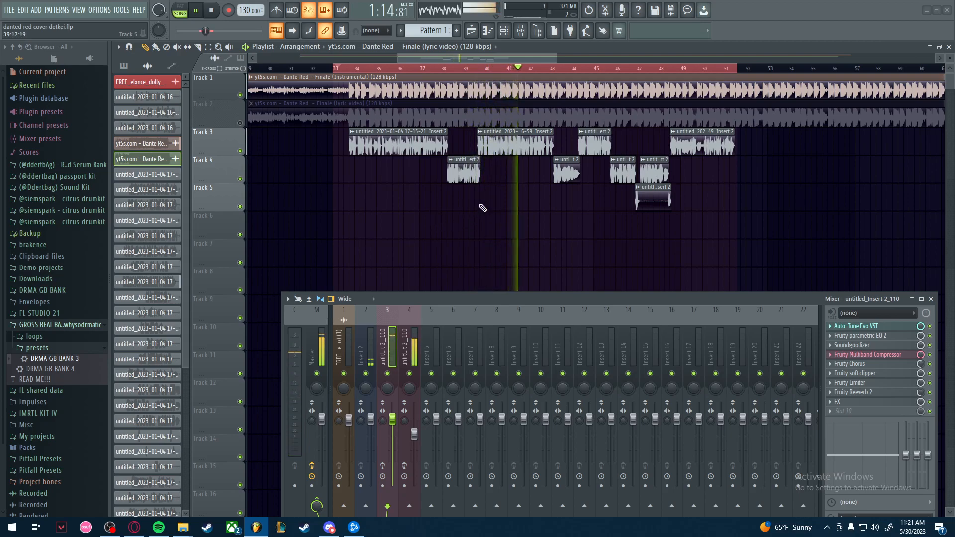
pyautogui.press('space')
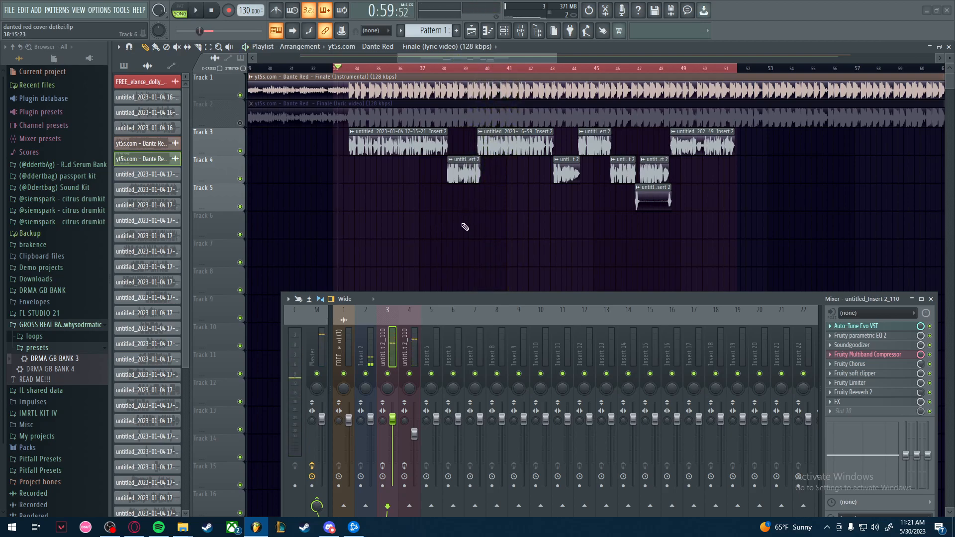
# Play the original lyric-video song on Track 2 with Tracks 1 and 3 muted, and restore the previous track mutes
pyautogui.click(239, 95)
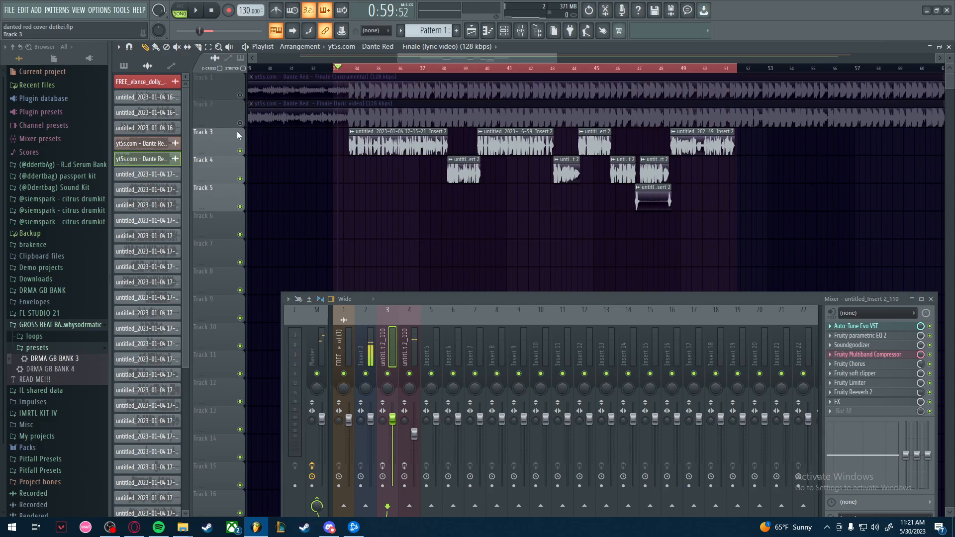
pyautogui.click(239, 123)
pyautogui.press('space')
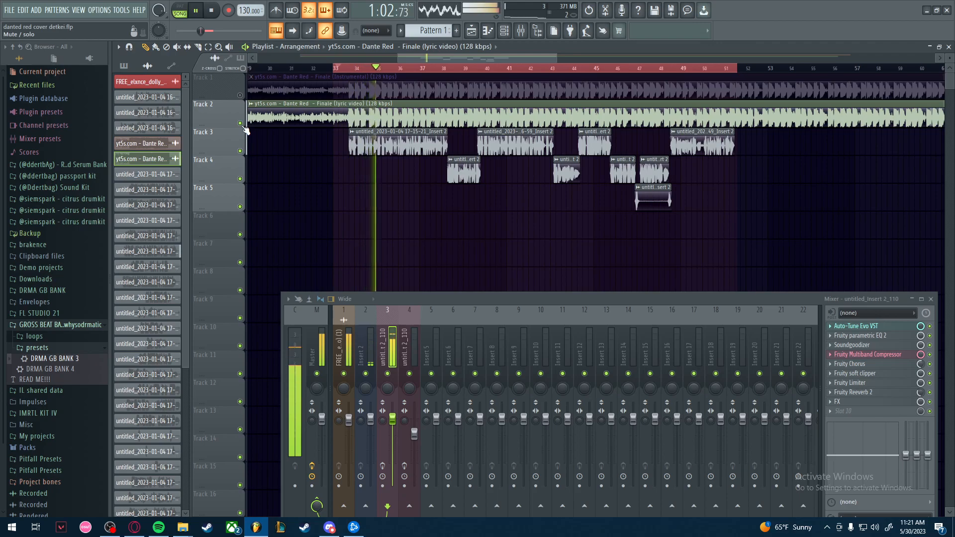
pyautogui.click(241, 152)
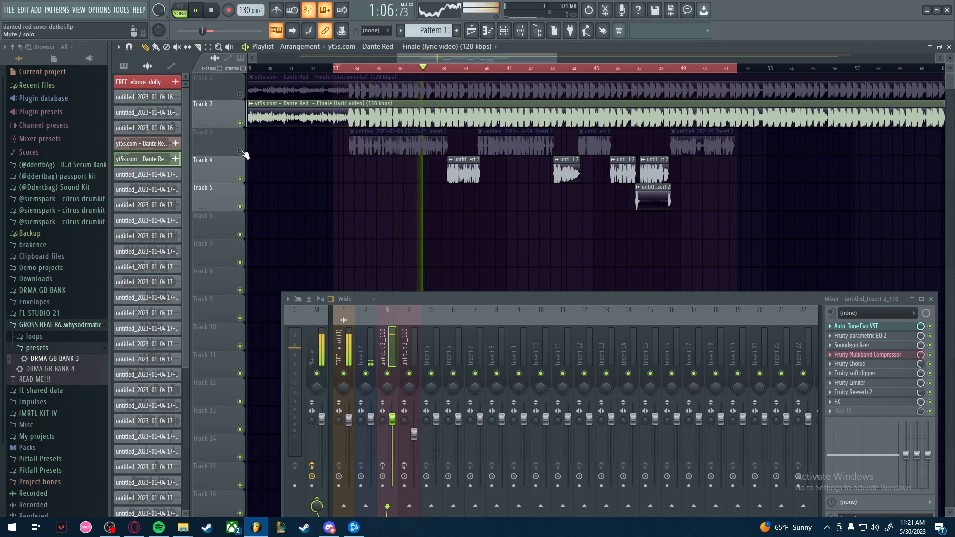
pyautogui.press('space')
pyautogui.click(241, 151)
pyautogui.click(239, 123)
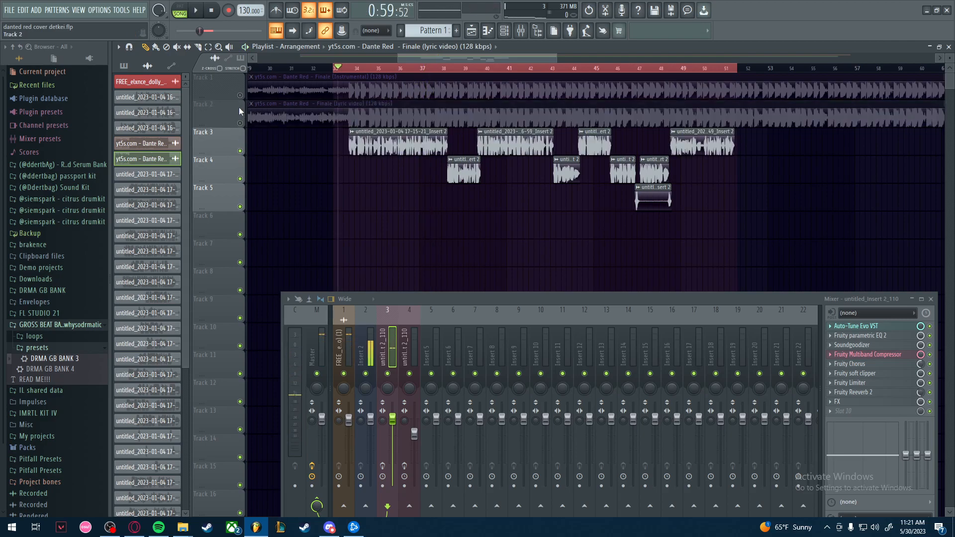
pyautogui.click(240, 95)
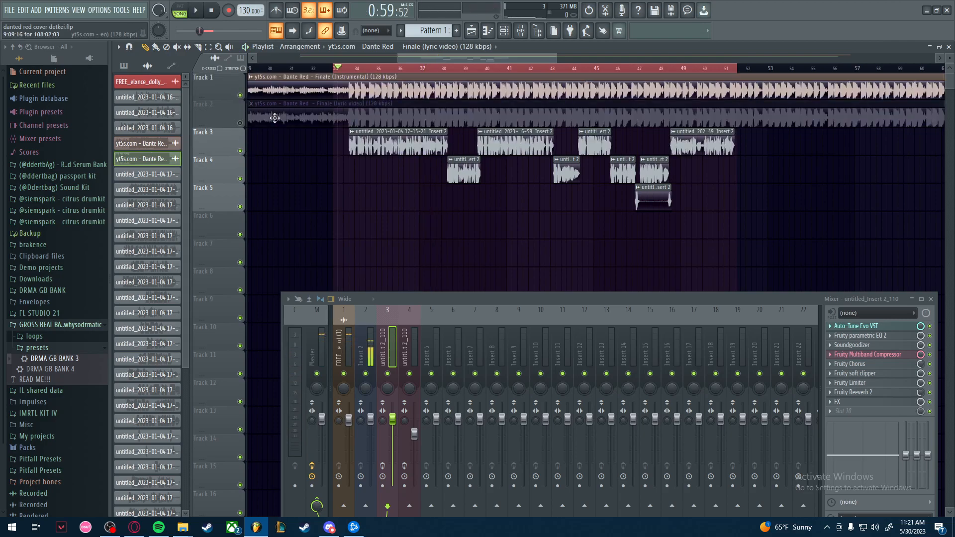
# Review the Auto-Tune Evo and Fruity Parametric EQ 2 settings on mixer insert 3
pyautogui.click(859, 327)
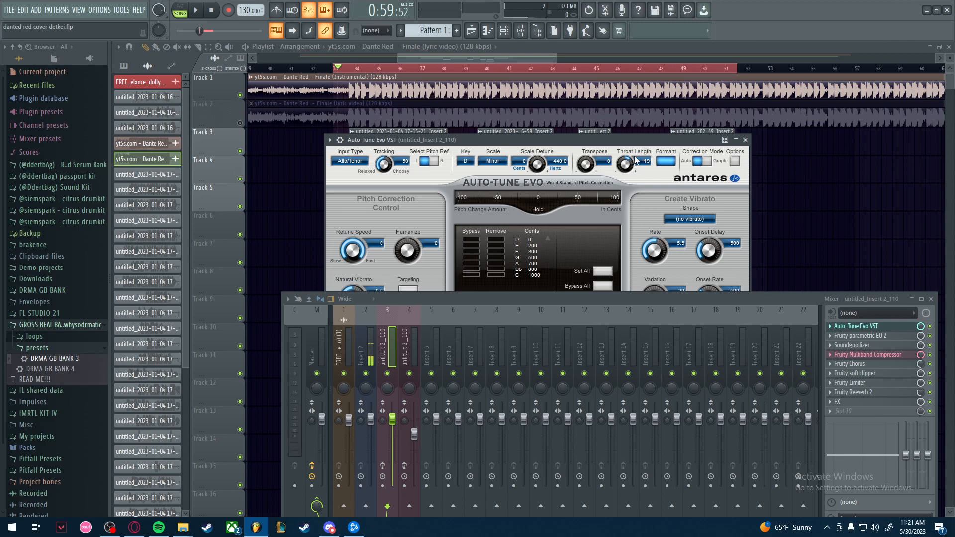
pyautogui.click(745, 140)
pyautogui.click(840, 339)
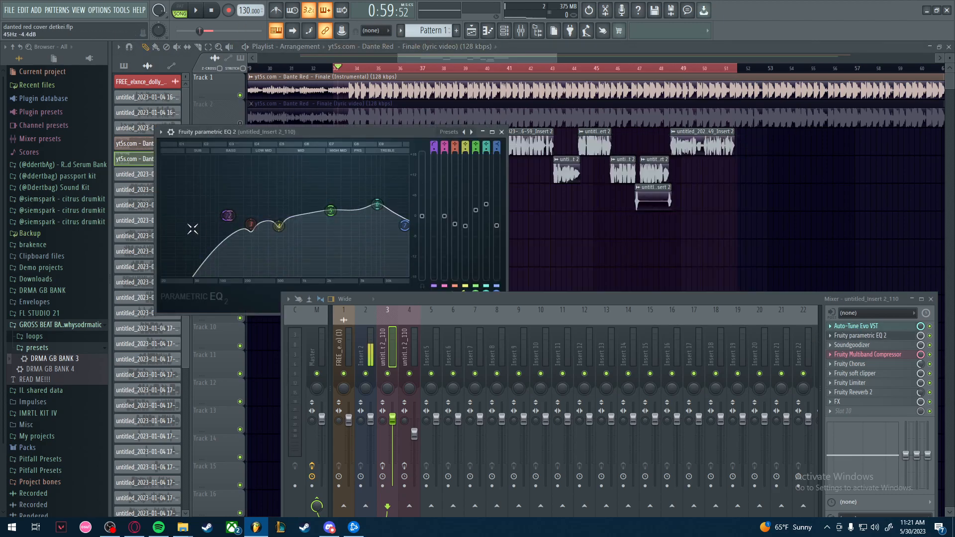
pyautogui.click(501, 132)
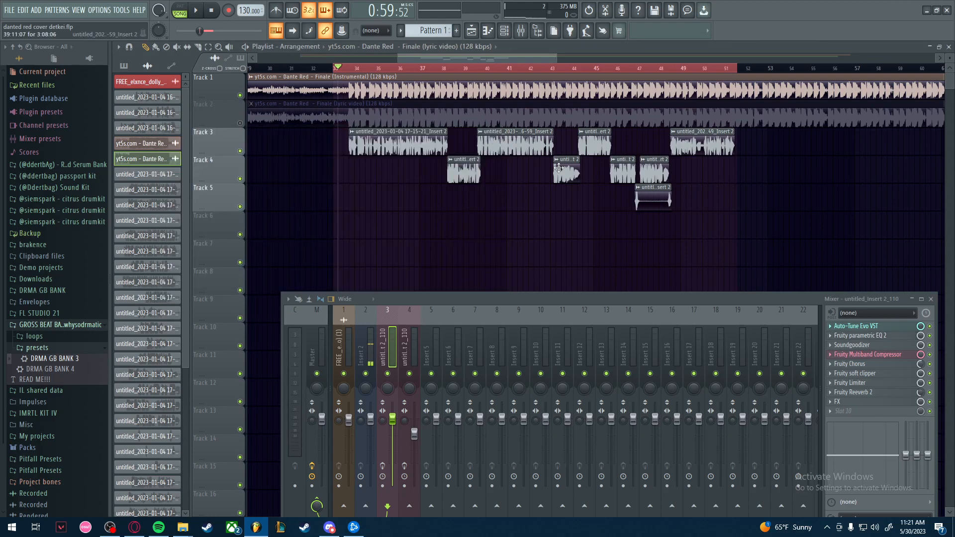
# Review the Soundgoodizer and Fruity Multiband Compressor settings on mixer insert 3
pyautogui.click(851, 345)
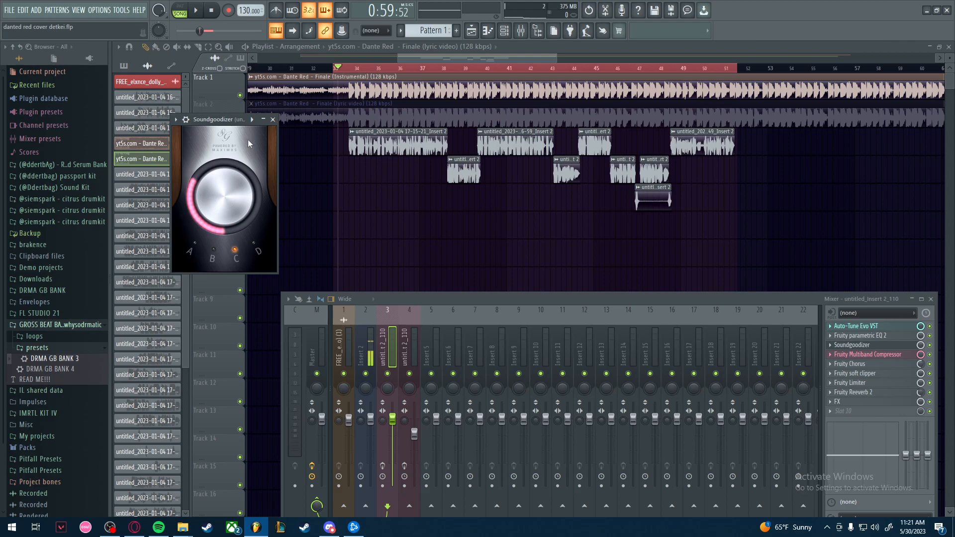
pyautogui.click(273, 119)
pyautogui.click(862, 355)
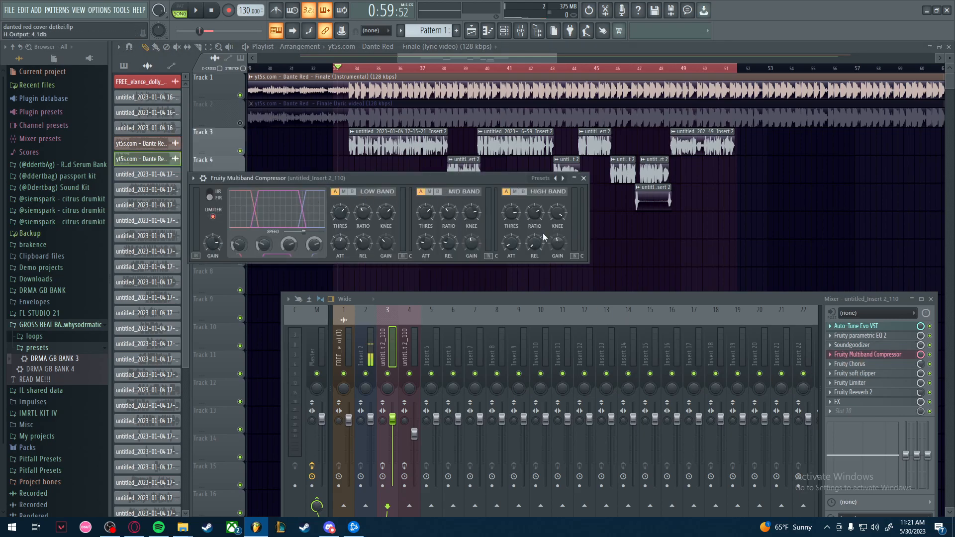
pyautogui.click(584, 179)
# Review the Fruity Chorus and Fruity soft clipper settings on mixer insert 3
pyautogui.click(868, 366)
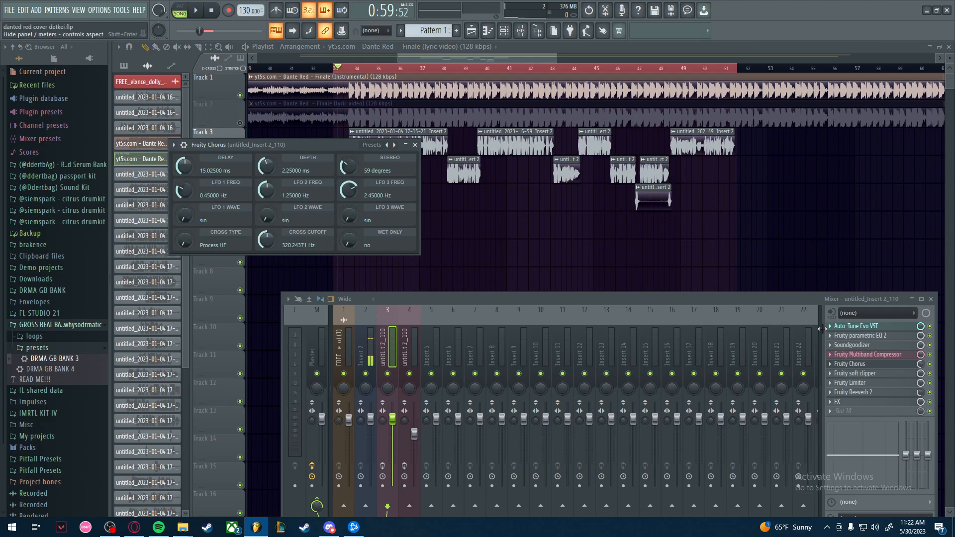
pyautogui.click(416, 145)
pyautogui.click(860, 373)
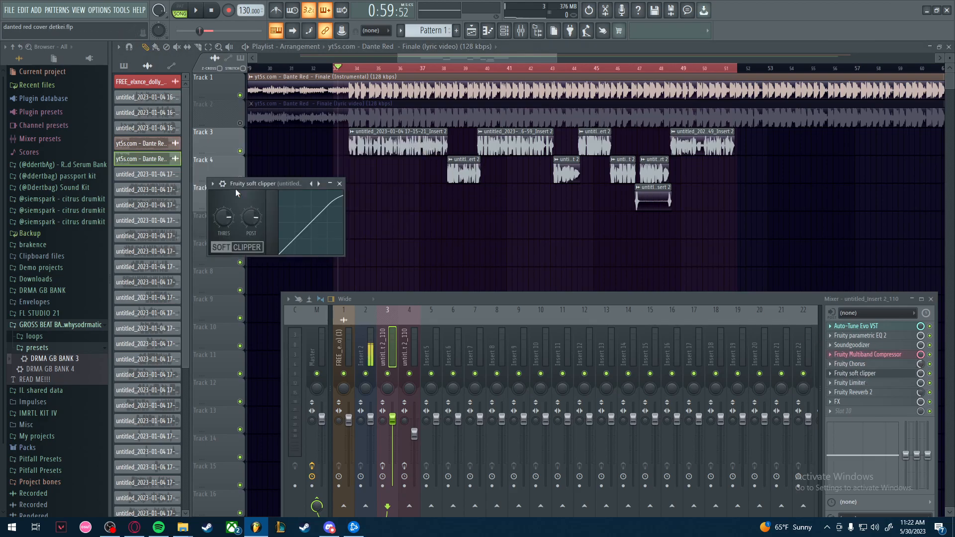
pyautogui.click(340, 184)
# Review the Fruity Limiter and Fruity Reeverb 2 settings on mixer insert 3, including the reverb's mix level
pyautogui.click(850, 382)
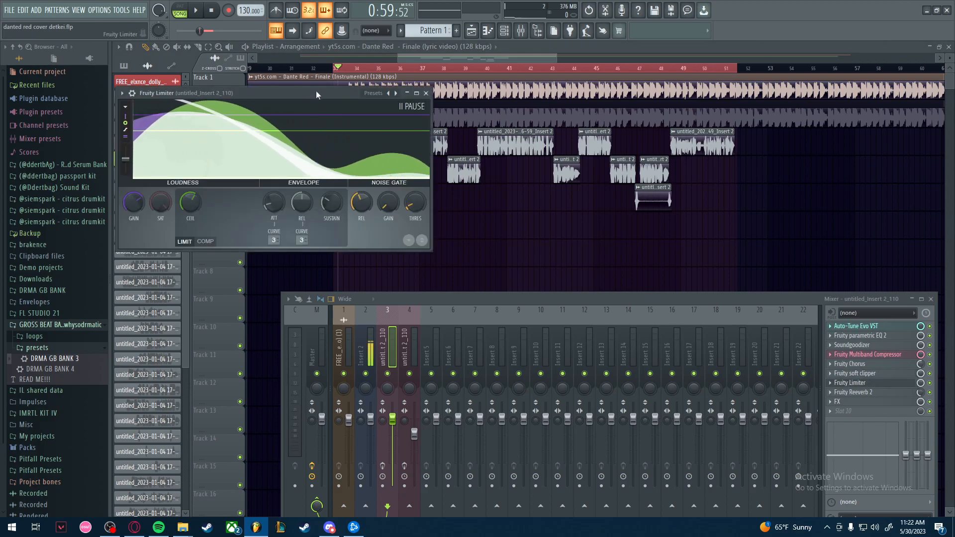
pyautogui.moveTo(252, 92); pyautogui.dragTo(282, 94)
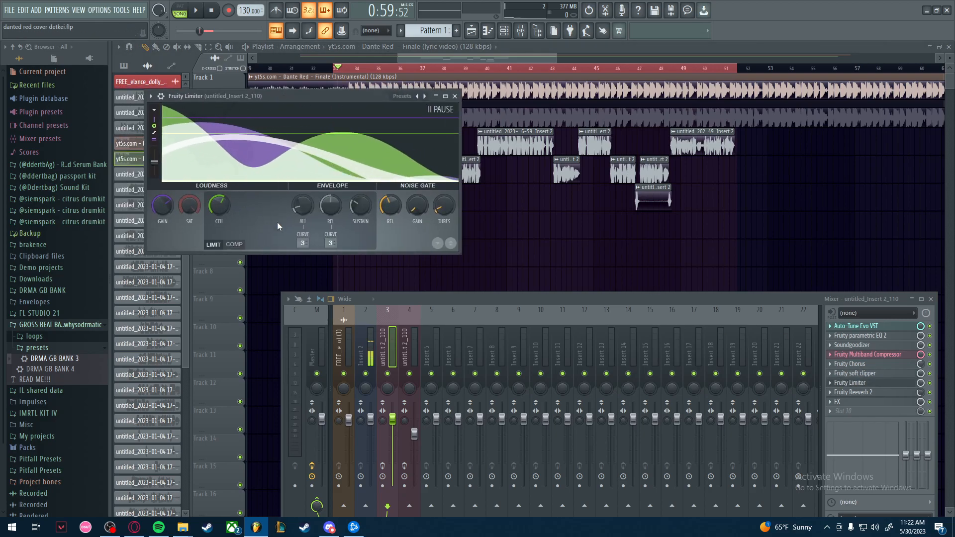
pyautogui.click(849, 383)
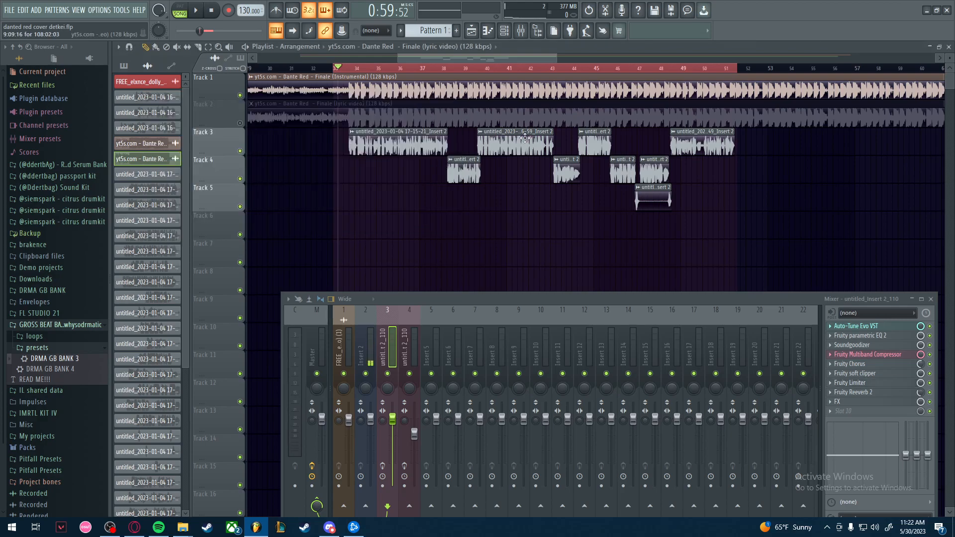
pyautogui.click(874, 393)
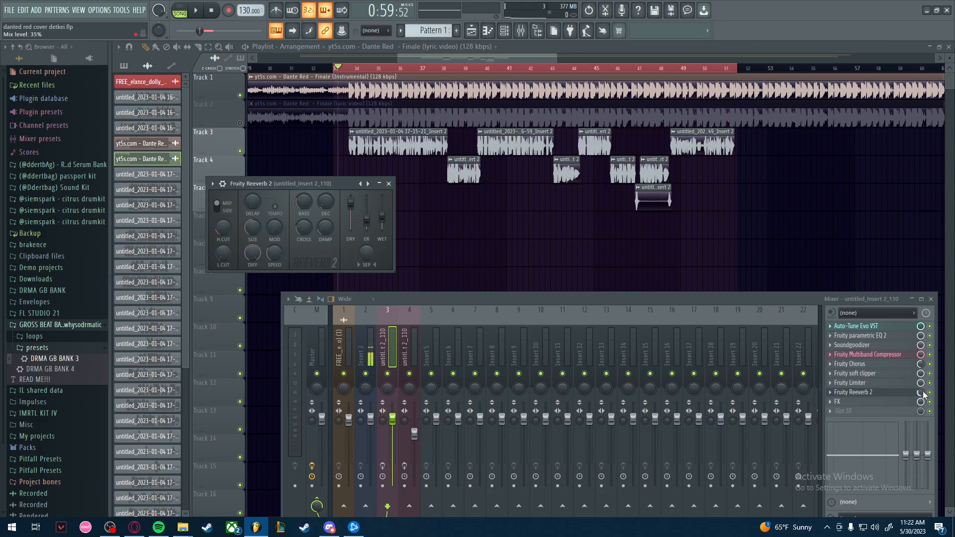
pyautogui.click(388, 183)
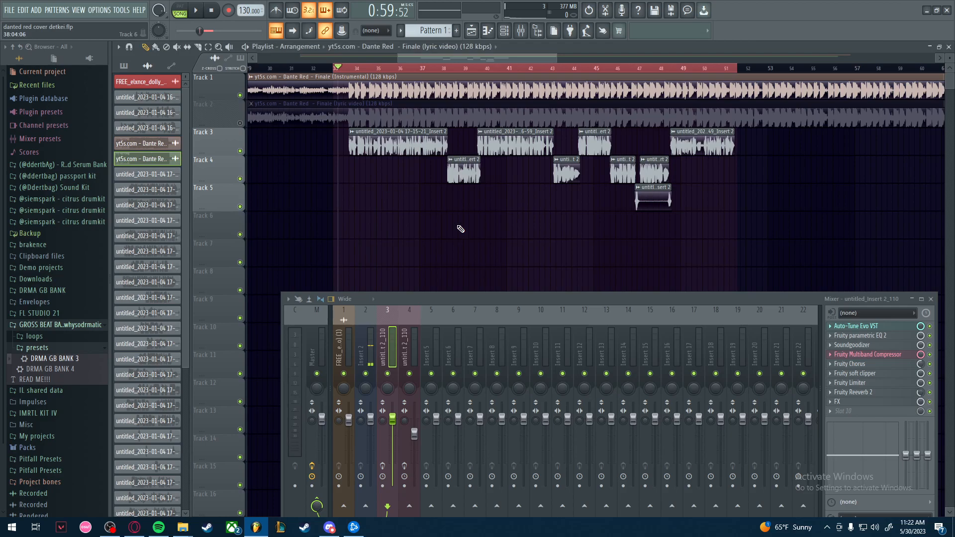
# Look up Effector in the effect plugin list, and review the settings of the FX effect on mixer insert 3
pyautogui.click(865, 412)
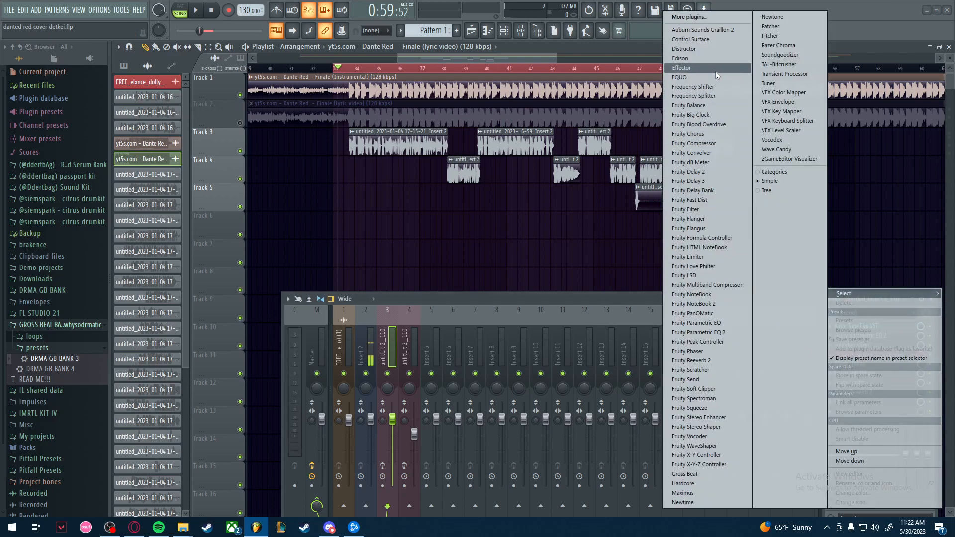
pyautogui.click(839, 4)
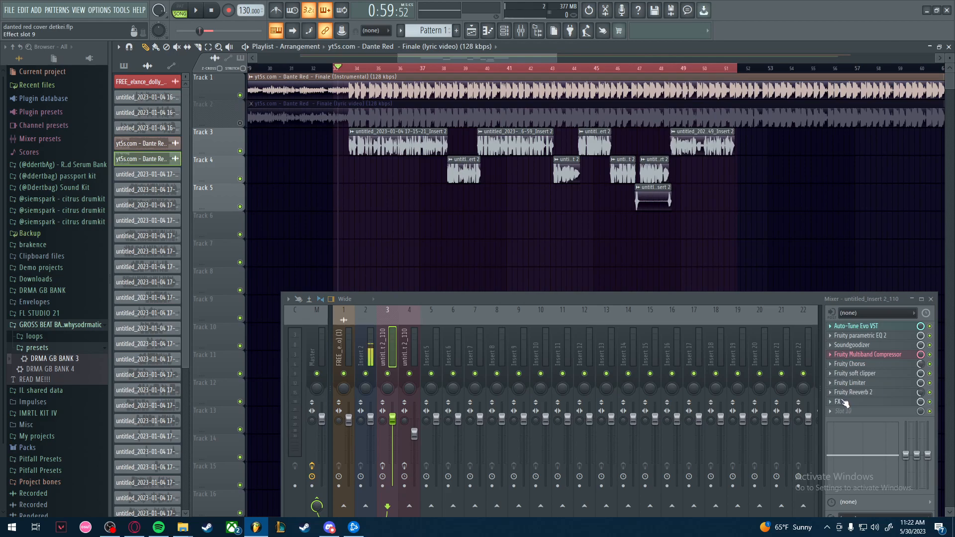
pyautogui.click(844, 402)
pyautogui.moveTo(639, 171); pyautogui.dragTo(477, 126)
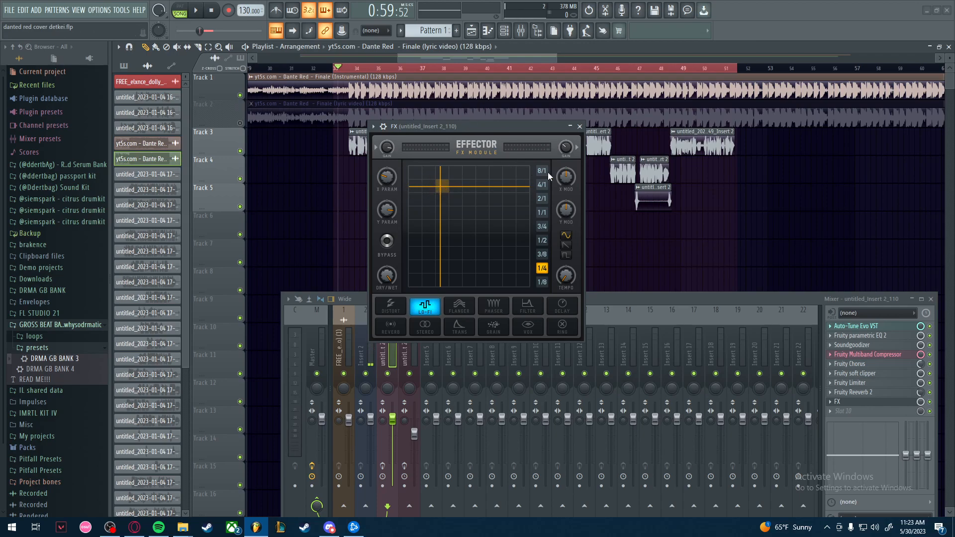
pyautogui.click(580, 127)
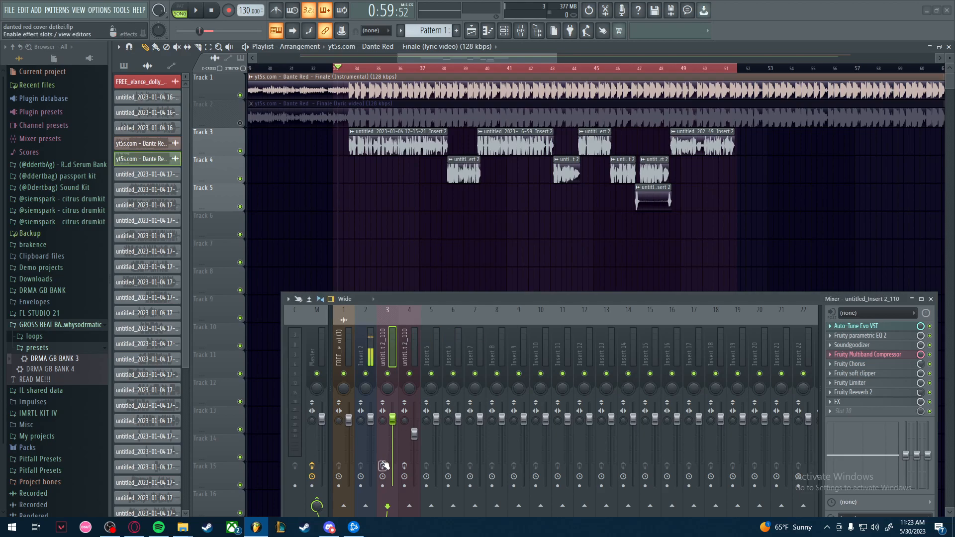
# Enable the effect slots on mixer insert 3 and play the processed Track 3 vocals from bar 33
pyautogui.press('space')
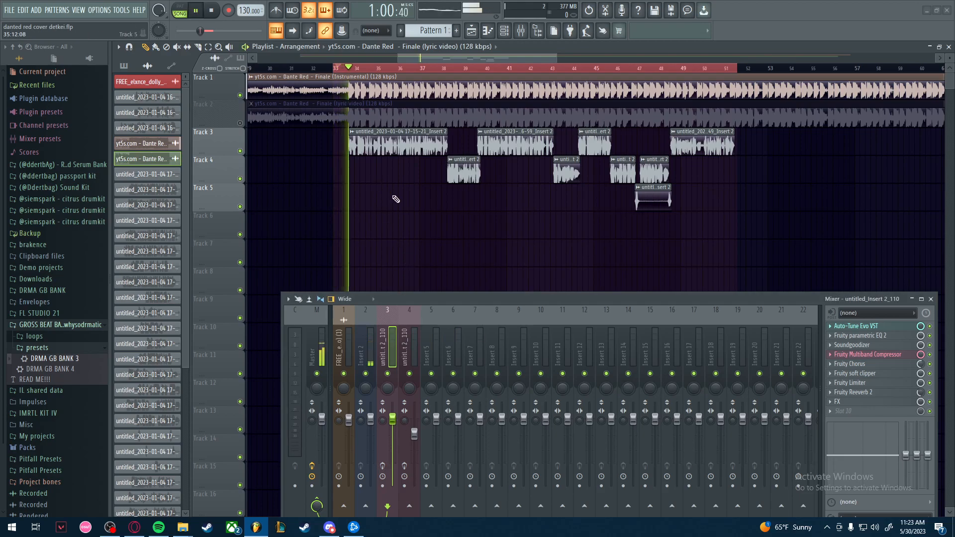
pyautogui.press('space')
pyautogui.press('space')
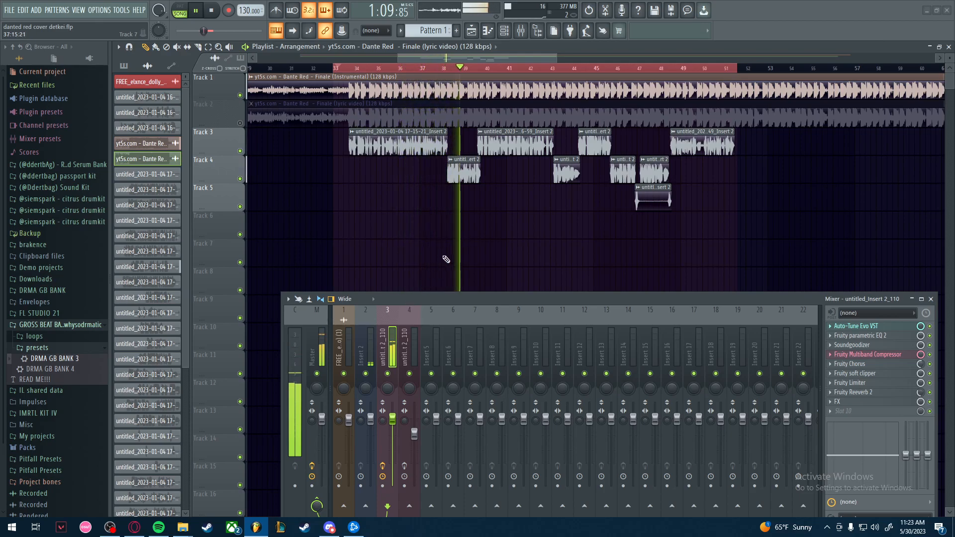
pyautogui.press('space')
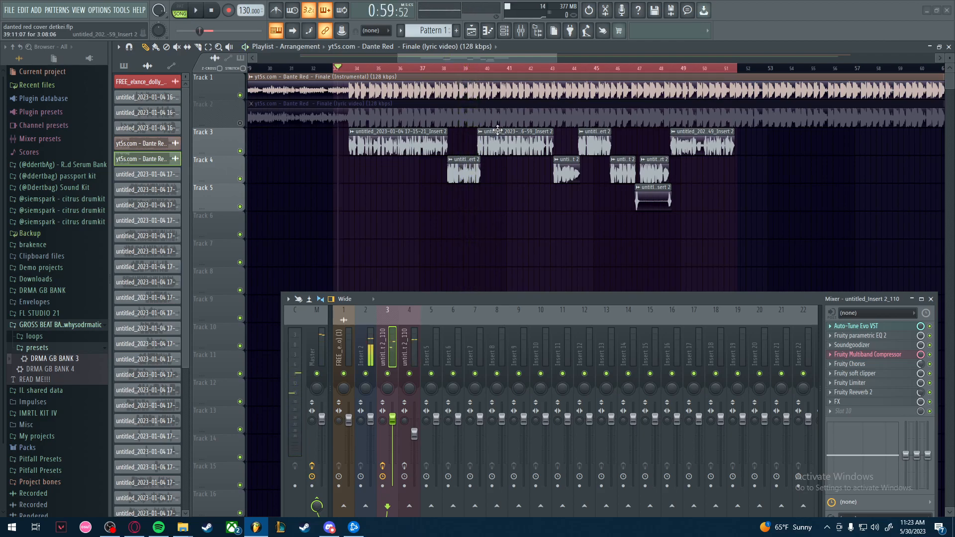
# Enable the effect slots on mixer insert 4 and play the processed vocals from just after bar 39
pyautogui.click(470, 68)
pyautogui.keyDown('ctrl'); pyautogui.scroll(2, 512, 222); pyautogui.keyUp('ctrl')
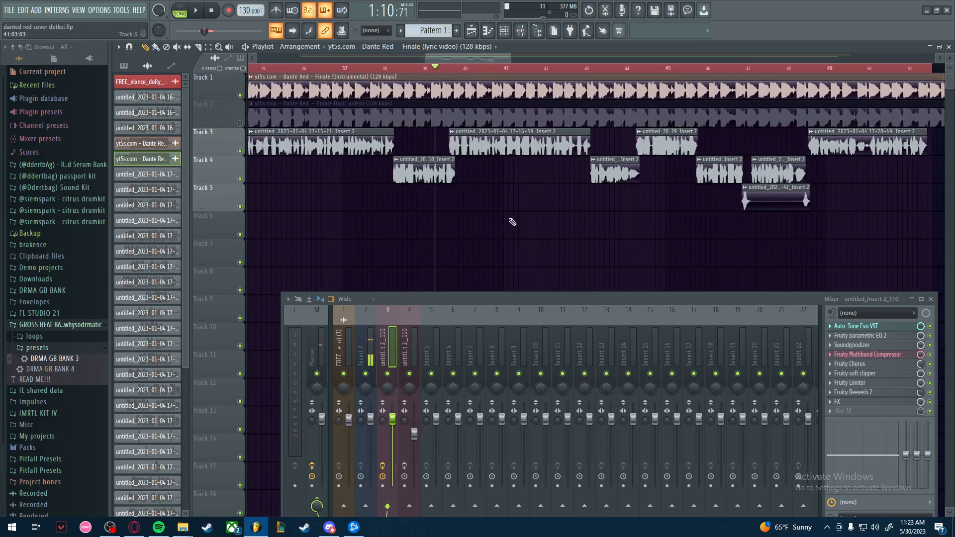
pyautogui.keyDown('ctrl'); pyautogui.scroll(2, 493, 207); pyautogui.keyUp('ctrl')
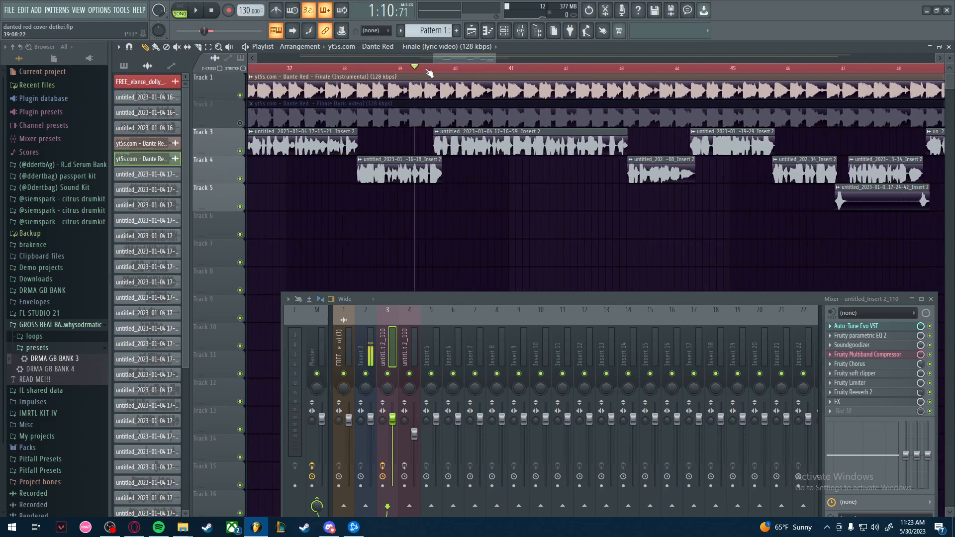
pyautogui.click(426, 70)
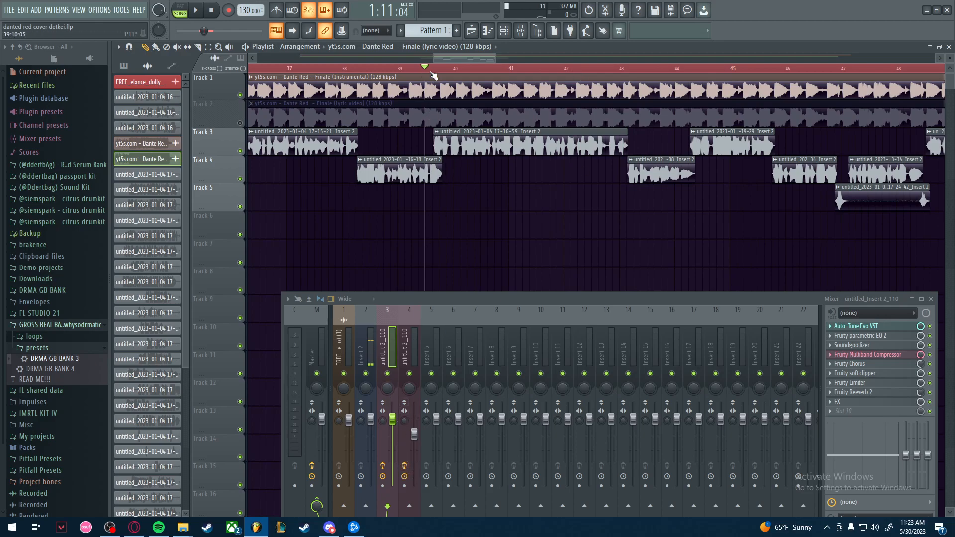
pyautogui.press('space')
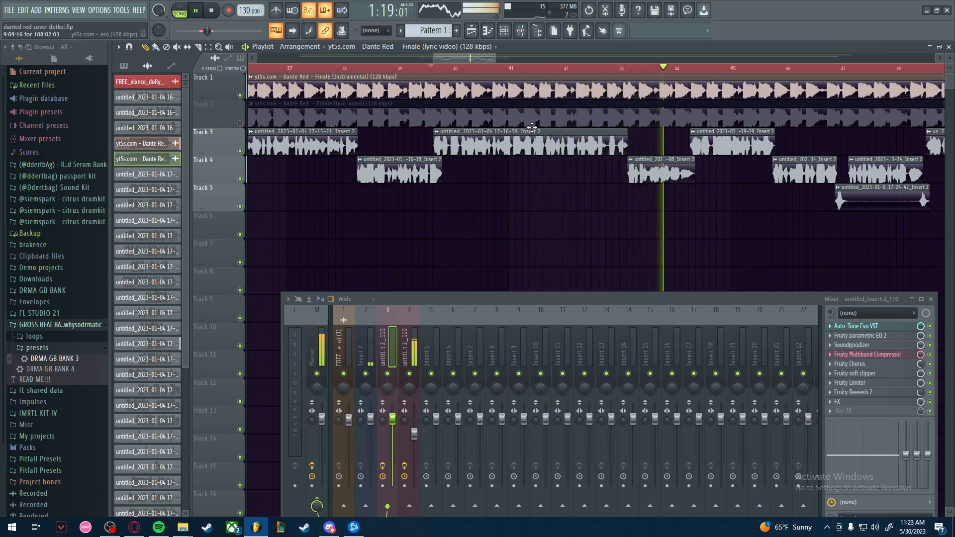
pyautogui.press('space')
# Select mixer insert 4 and review the pitch correction settings of its Auto-Tune Evo
pyautogui.click(411, 348)
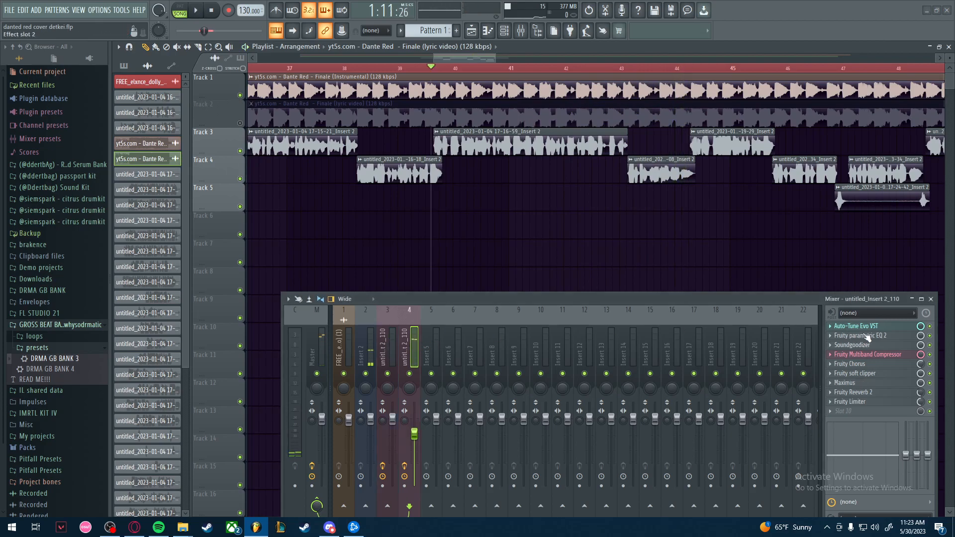
pyautogui.click(866, 326)
pyautogui.moveTo(315, 145); pyautogui.dragTo(461, 121)
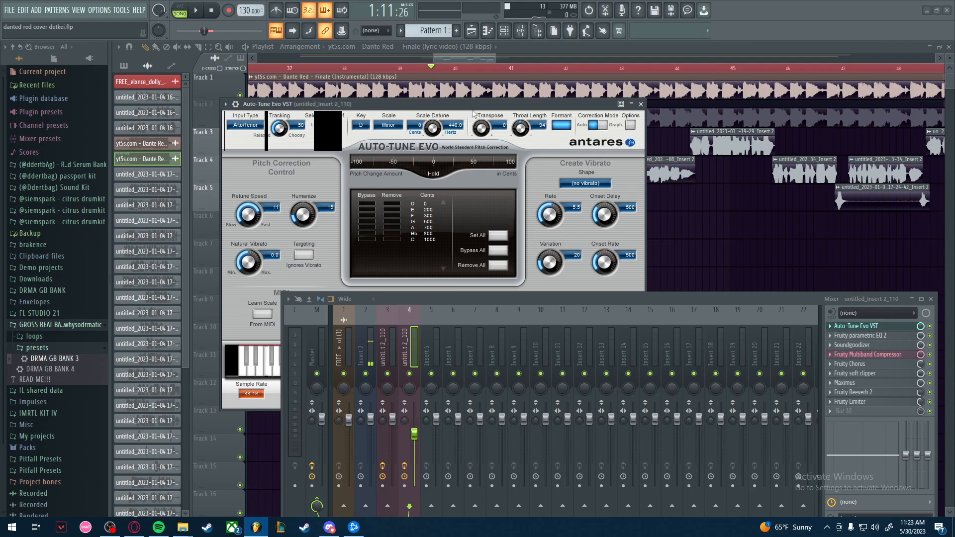
pyautogui.click(636, 106)
pyautogui.click(865, 326)
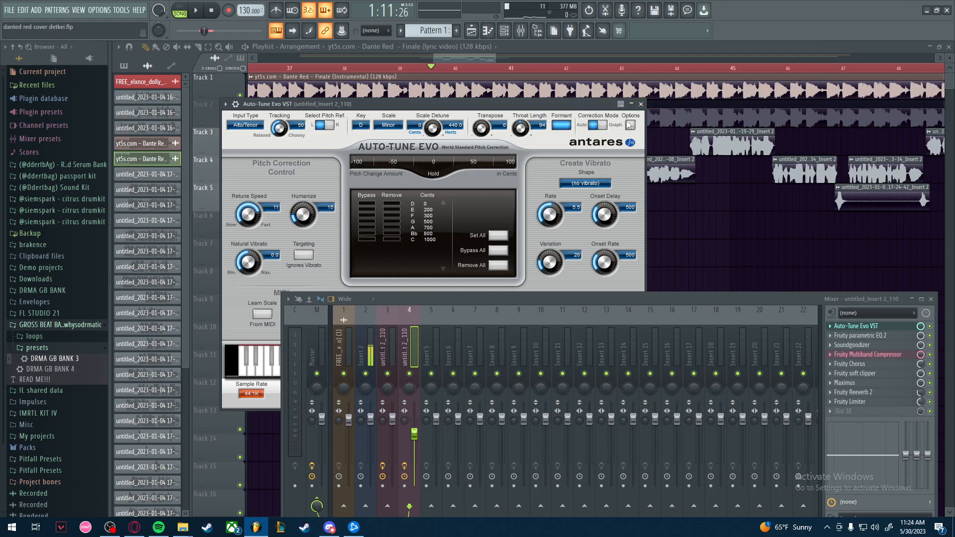
# Review the settings of Fruity parametric EQ 2 and Fruity Reeverb 2 on mixer insert 4
pyautogui.click(641, 104)
pyautogui.click(859, 336)
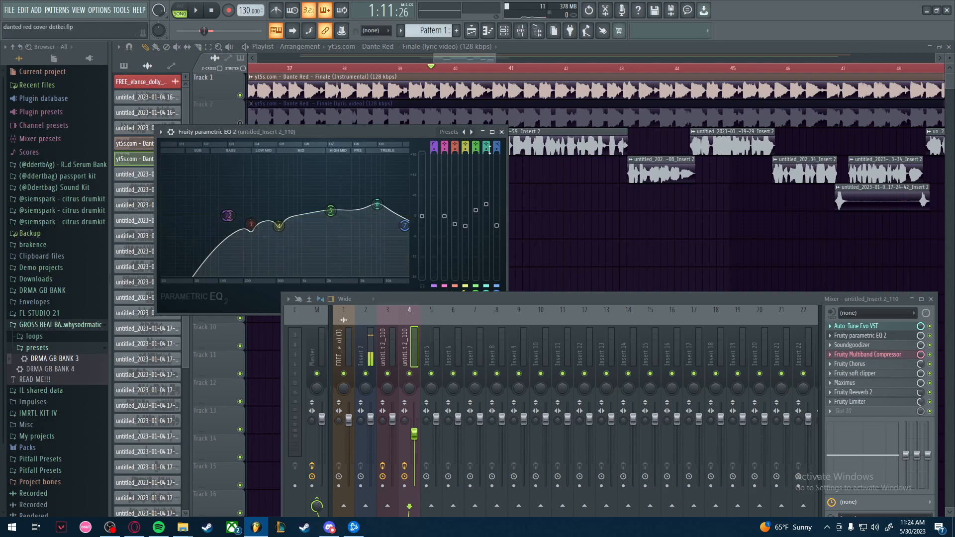
pyautogui.click(501, 132)
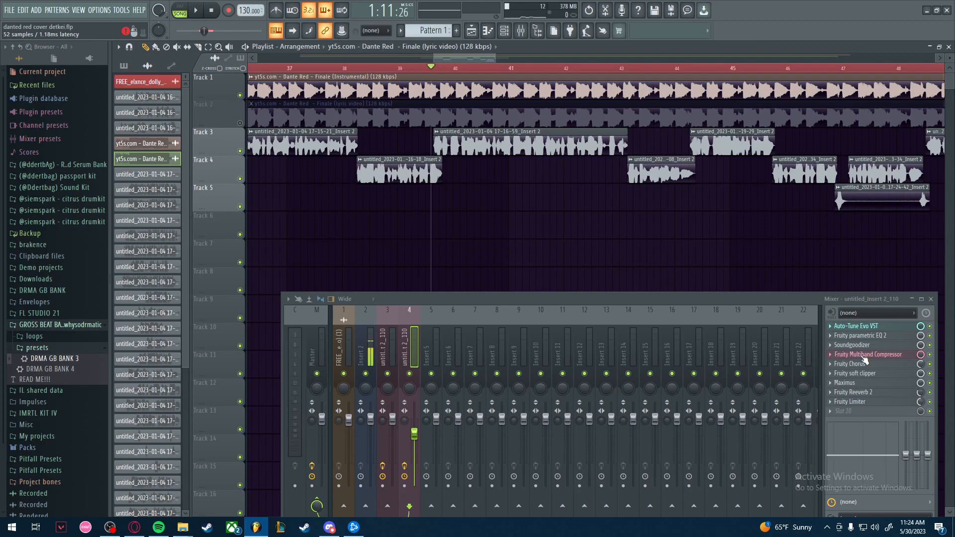
pyautogui.click(865, 394)
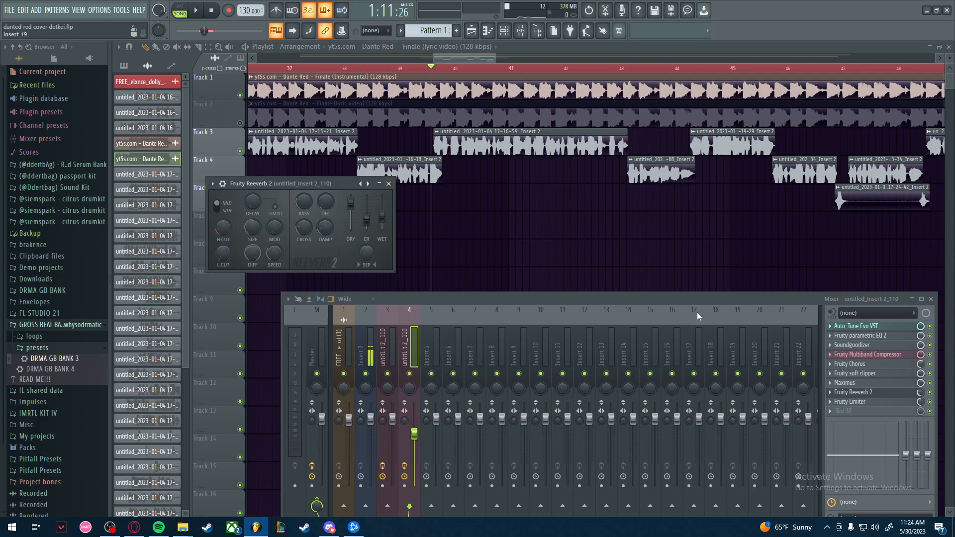
pyautogui.click(389, 184)
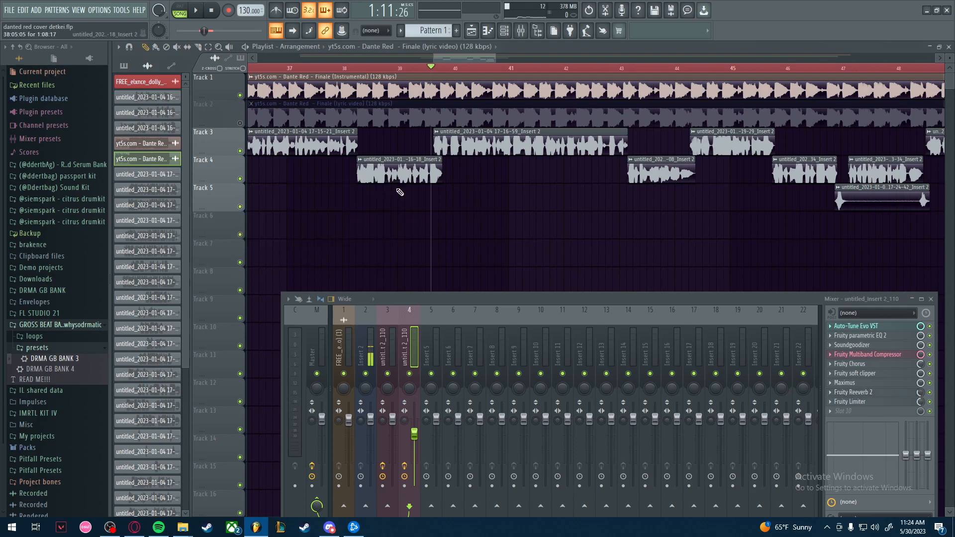
# Review the settings of Fruity Limiter and Soundgoodizer on mixer insert 4
pyautogui.click(866, 402)
pyautogui.moveTo(824, 167); pyautogui.dragTo(498, 132)
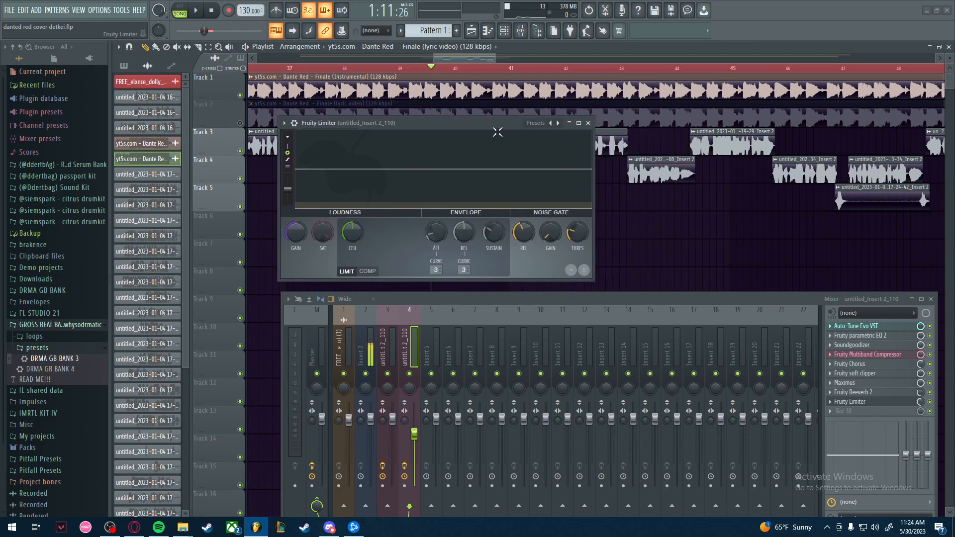
pyautogui.click(590, 123)
pyautogui.click(852, 345)
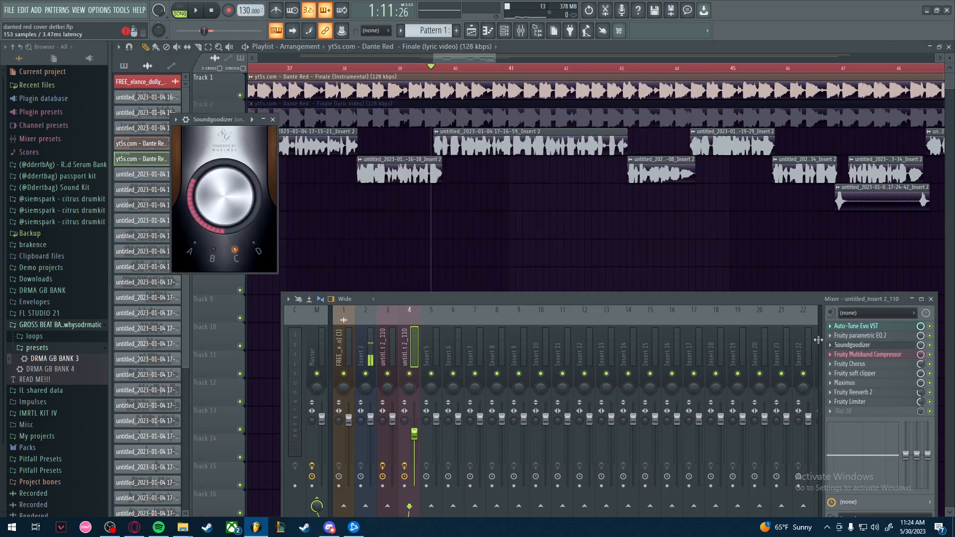
pyautogui.click(273, 120)
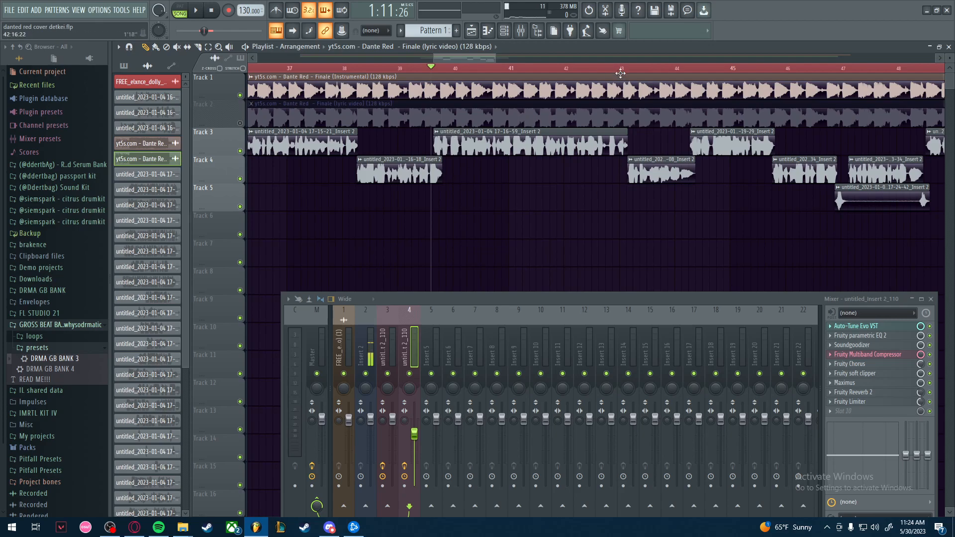
# Play the processed vocals with the instrumental from between bars 39 and 40, and stop playback
pyautogui.press('space')
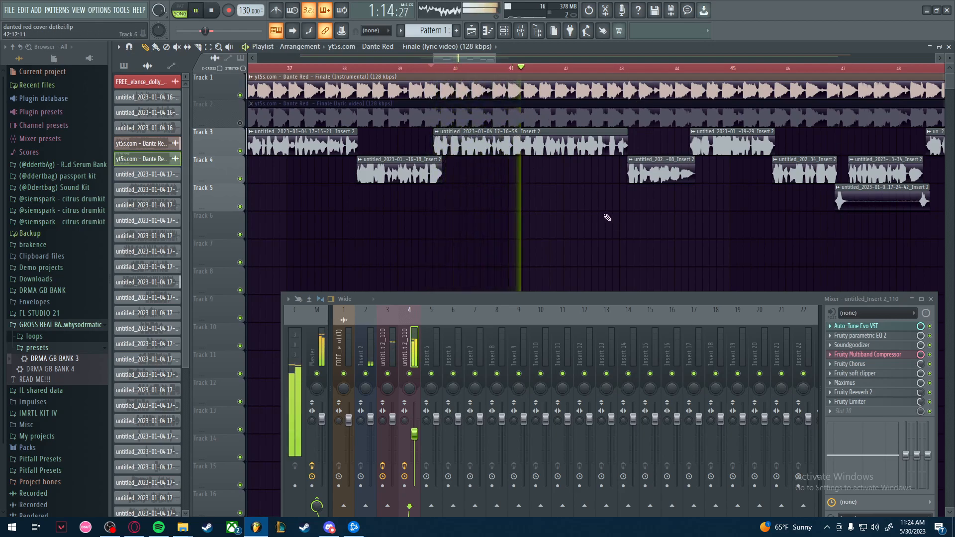
pyautogui.press('space')
pyautogui.click(240, 95)
pyautogui.click(240, 123)
pyautogui.click(239, 123)
pyautogui.click(240, 95)
# Play the full processed cover with the instrumental from the start of the first Track 3 vocal clip, and stop after the last clip begins
pyautogui.scroll(-5, 461, 212)
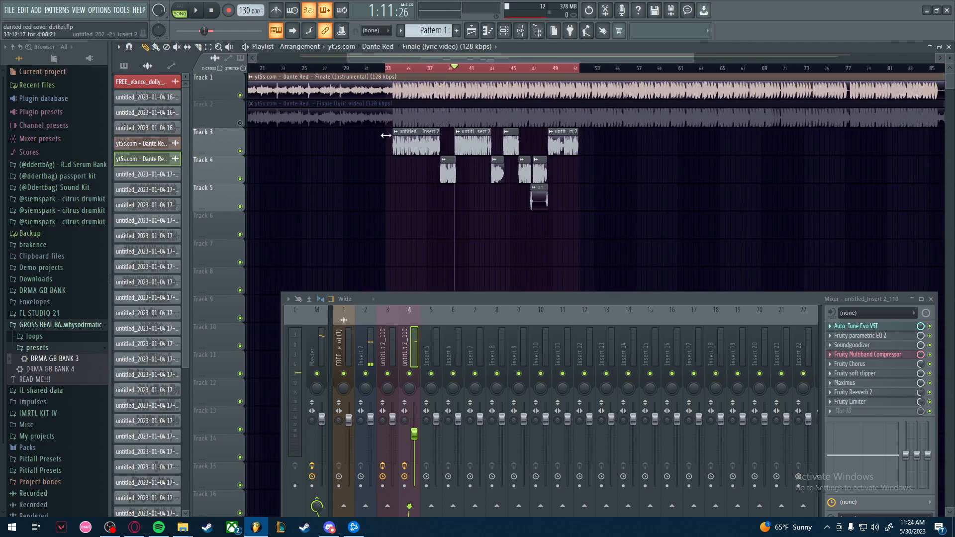
pyautogui.click(399, 71)
pyautogui.press('space')
pyautogui.scroll(1, 424, 189)
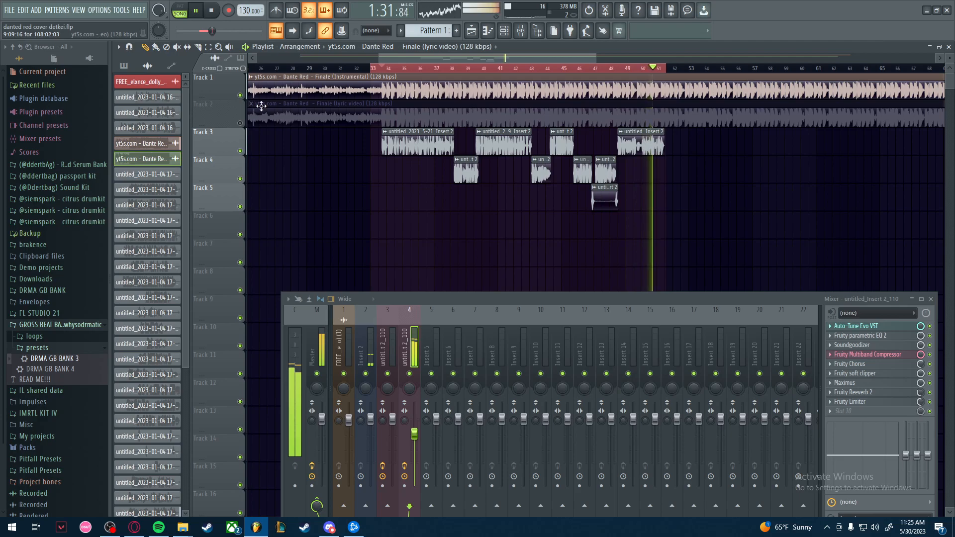
pyautogui.press('space')
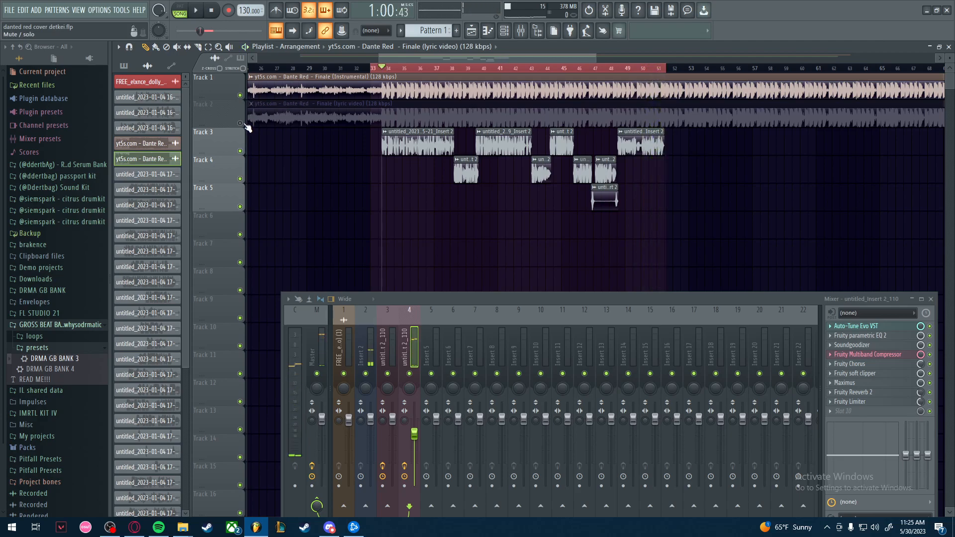
# Unmute the original song on Track 2, mute the instrumental on Track 1, and play from the start of the vocals
pyautogui.click(240, 123)
pyautogui.click(240, 95)
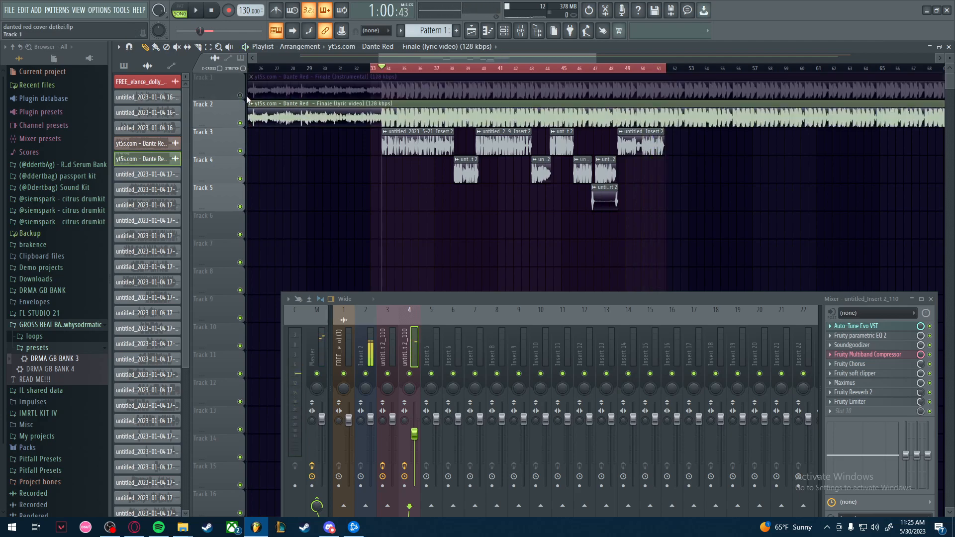
pyautogui.press('space')
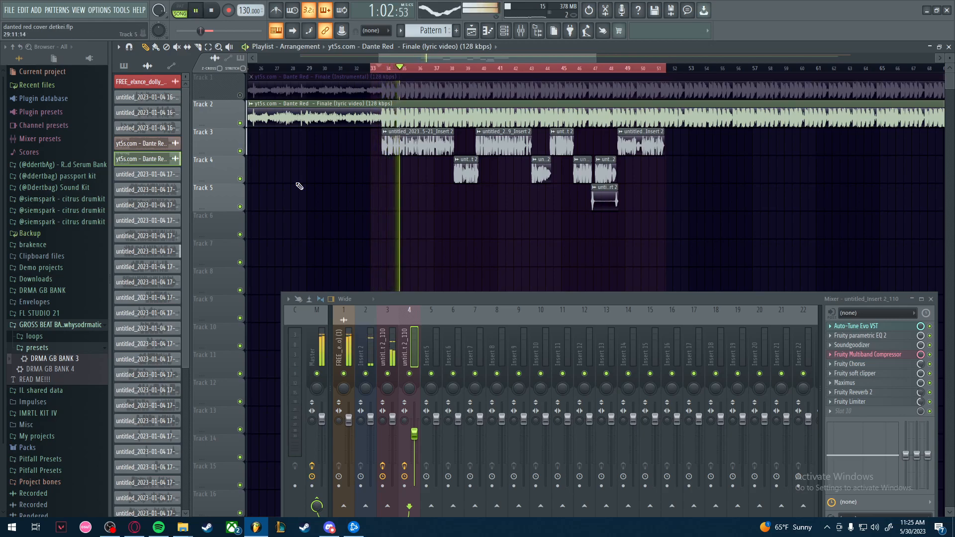
# Solo Track 2 to hear the original song alone, and bring back the vocal tracks with Track 1 muted
pyautogui.rightClick(240, 123)
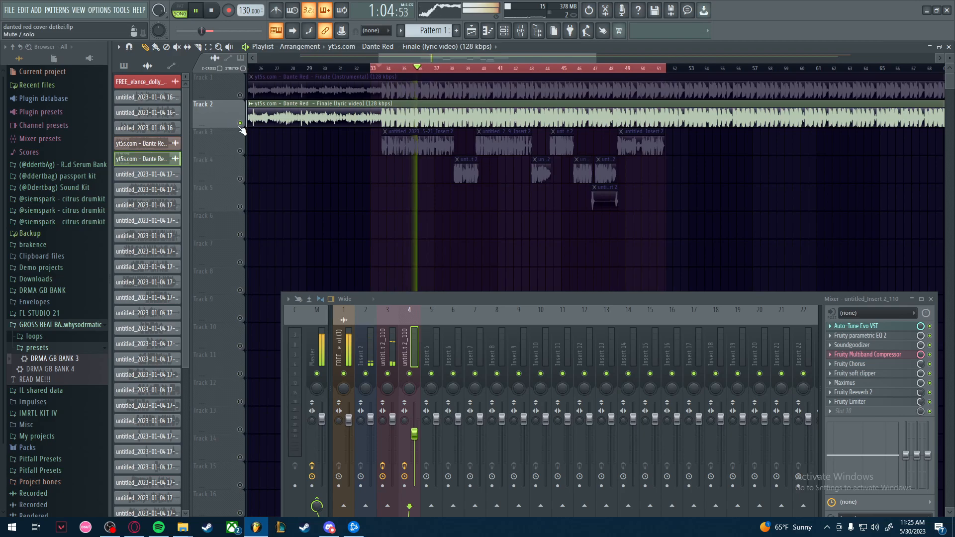
pyautogui.rightClick(240, 123)
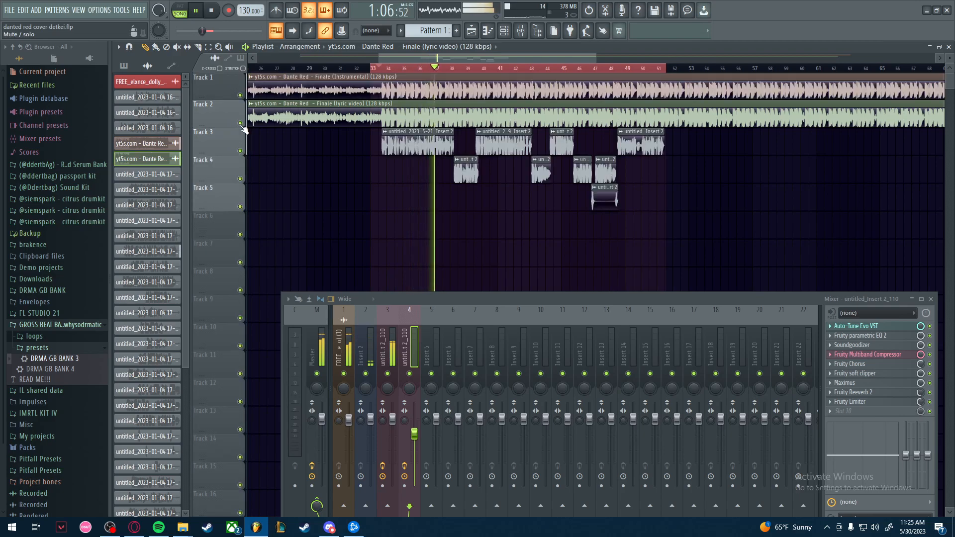
pyautogui.click(240, 95)
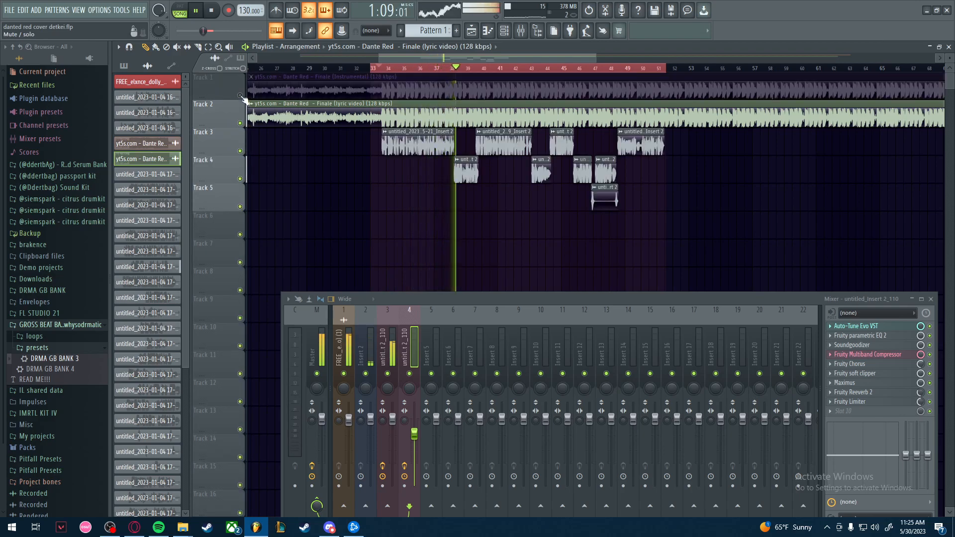
# Mute Track 2 to hear the processed vocals alone, unmute the instrumental on Track 1, and stop playback
pyautogui.click(240, 123)
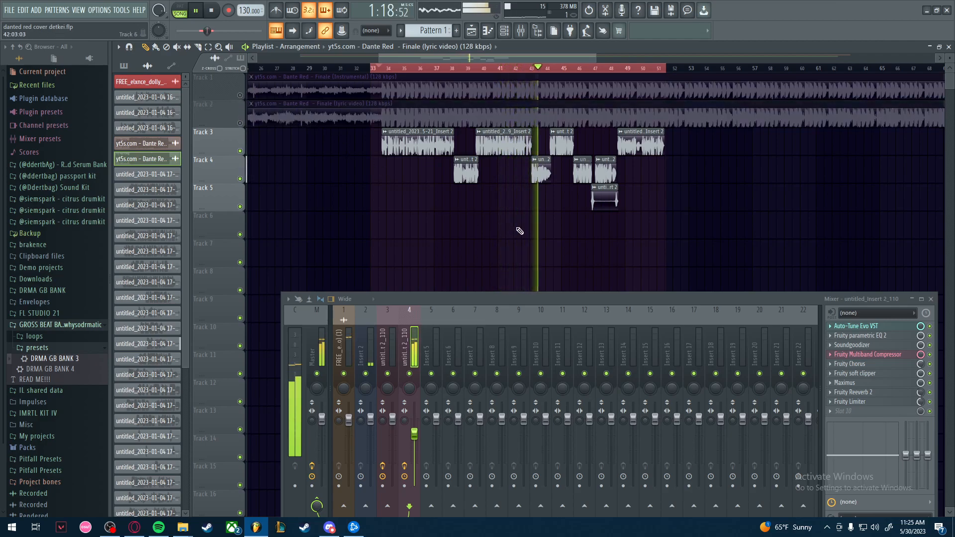
pyautogui.click(240, 95)
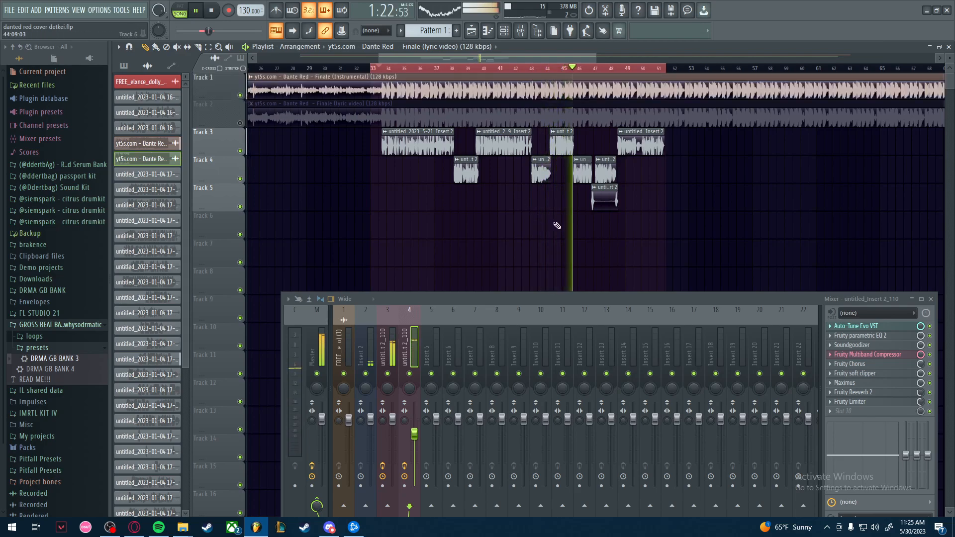
pyautogui.press('space')
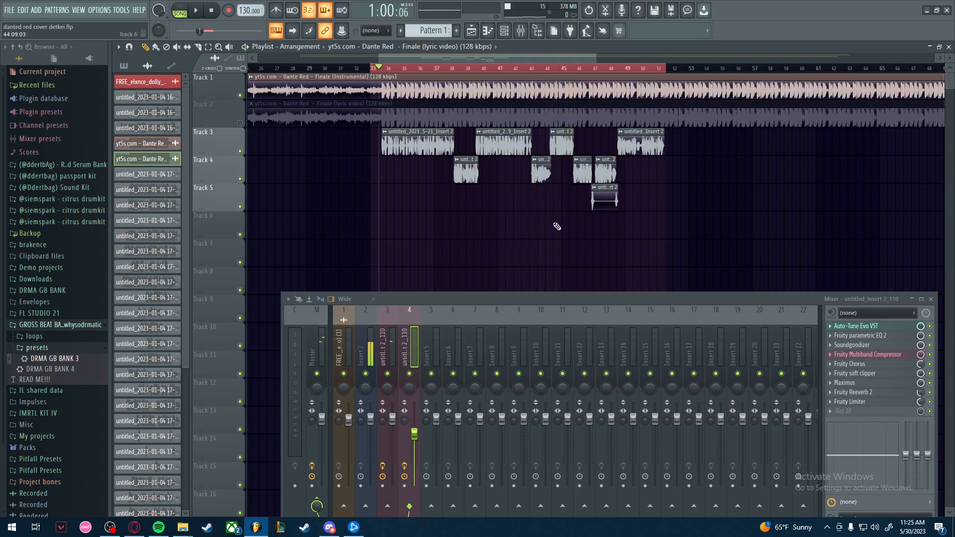